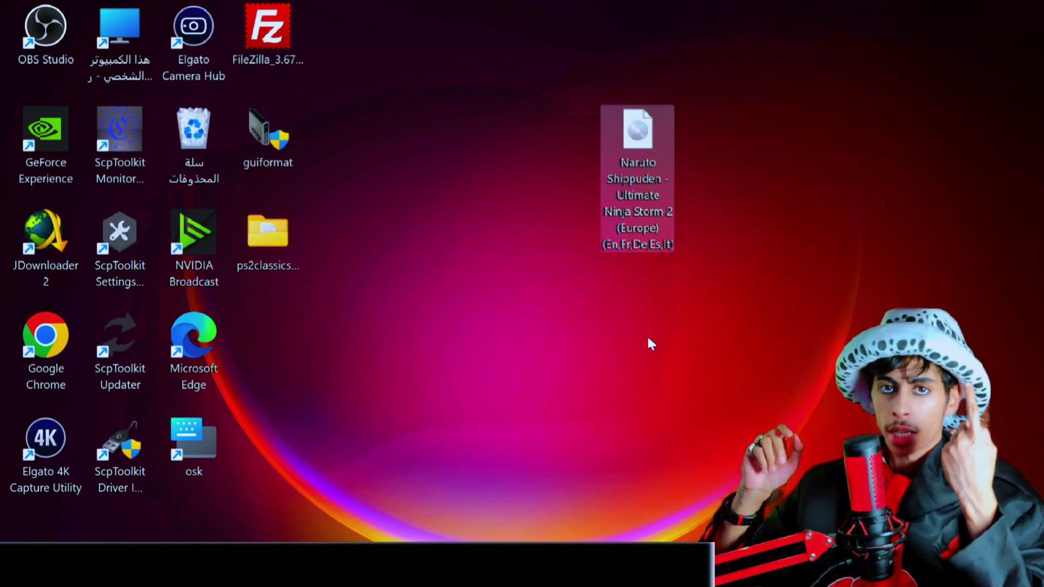
Try to copy the Naruto Shippuden - Ultimate Ninja Storm 2 disc image from the desktop to the USB drive (E:)
right_click(654, 152)
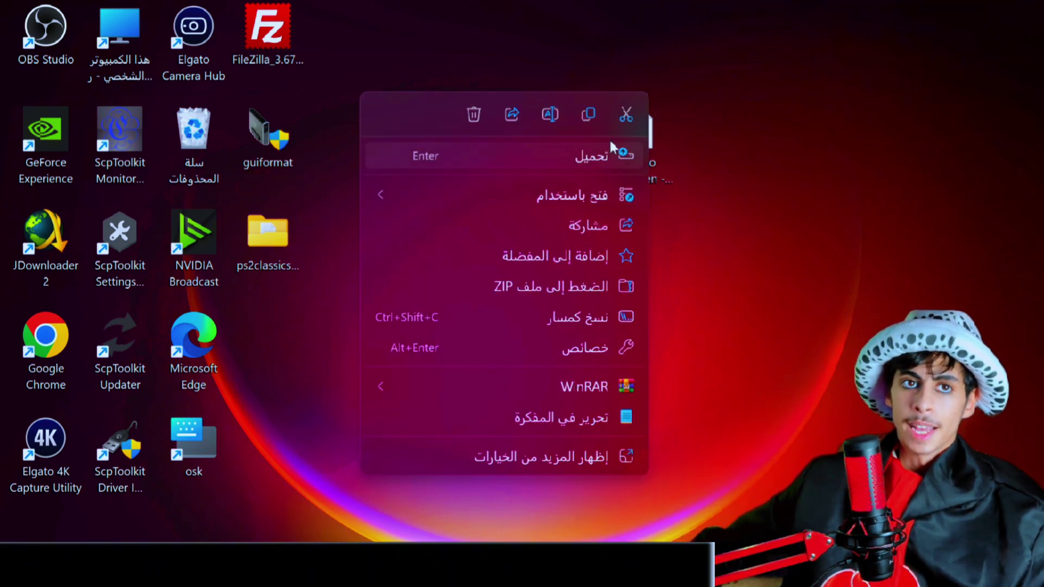
left_click(587, 115)
double_click(119, 30)
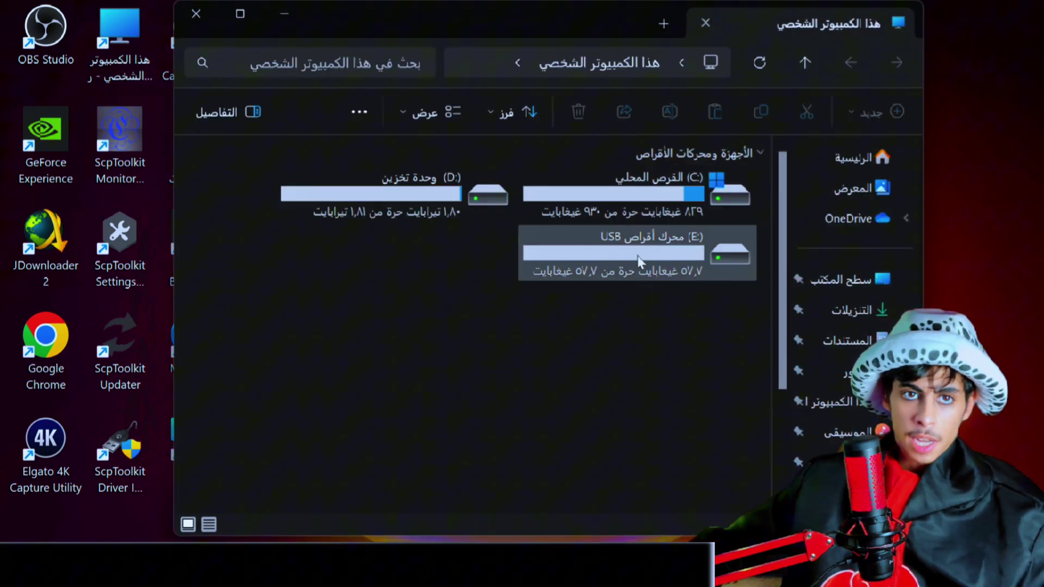
double_click(639, 262)
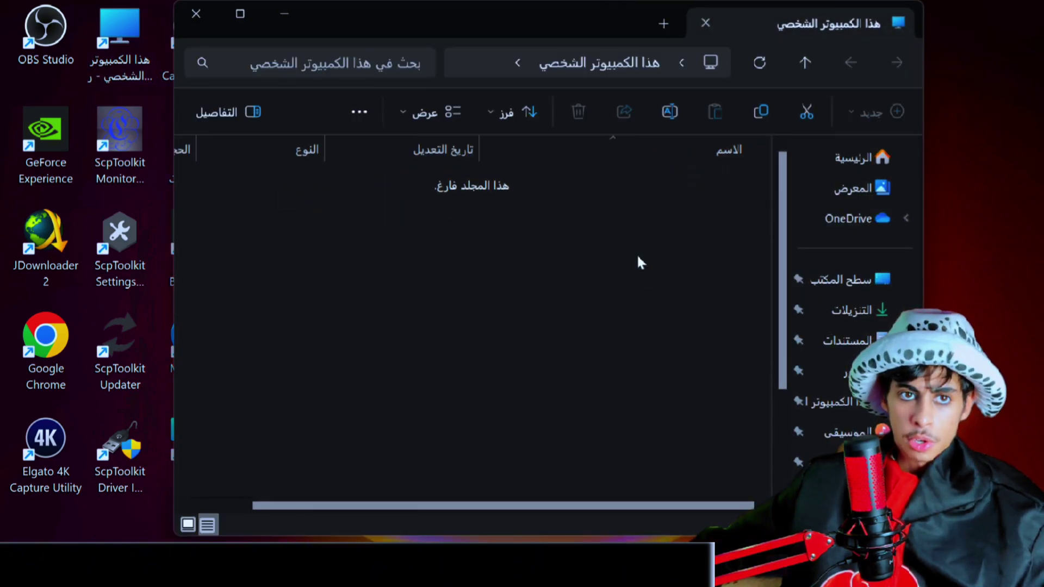
left_click(905, 62)
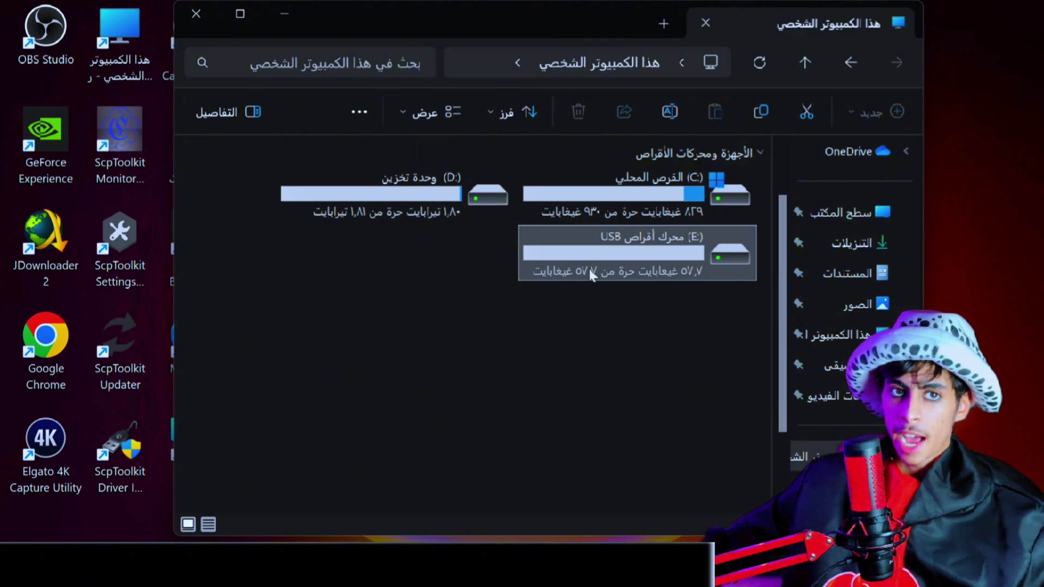
double_click(594, 271)
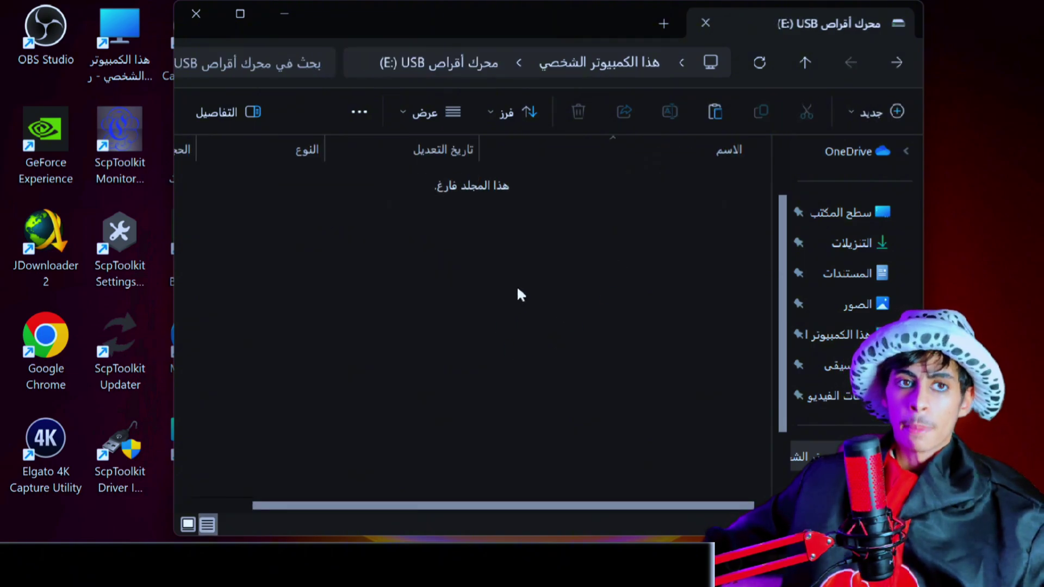
right_click(549, 325)
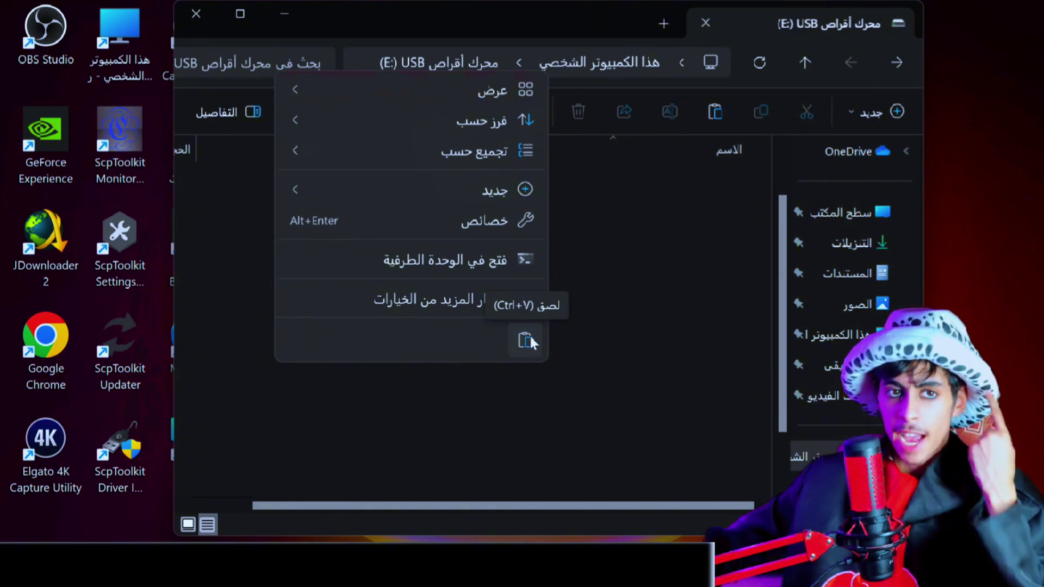
left_click(527, 340)
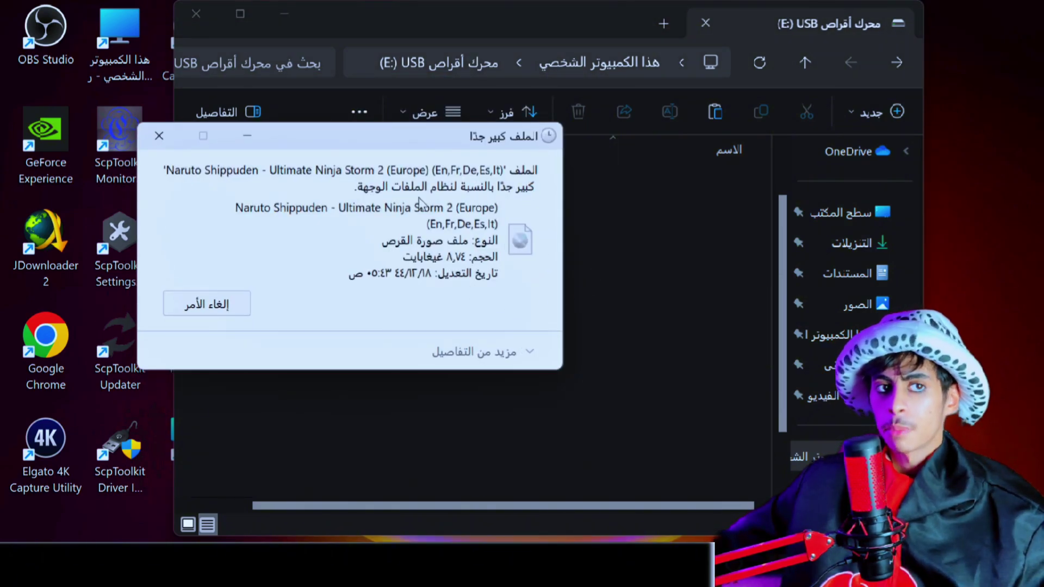
left_click(585, 305)
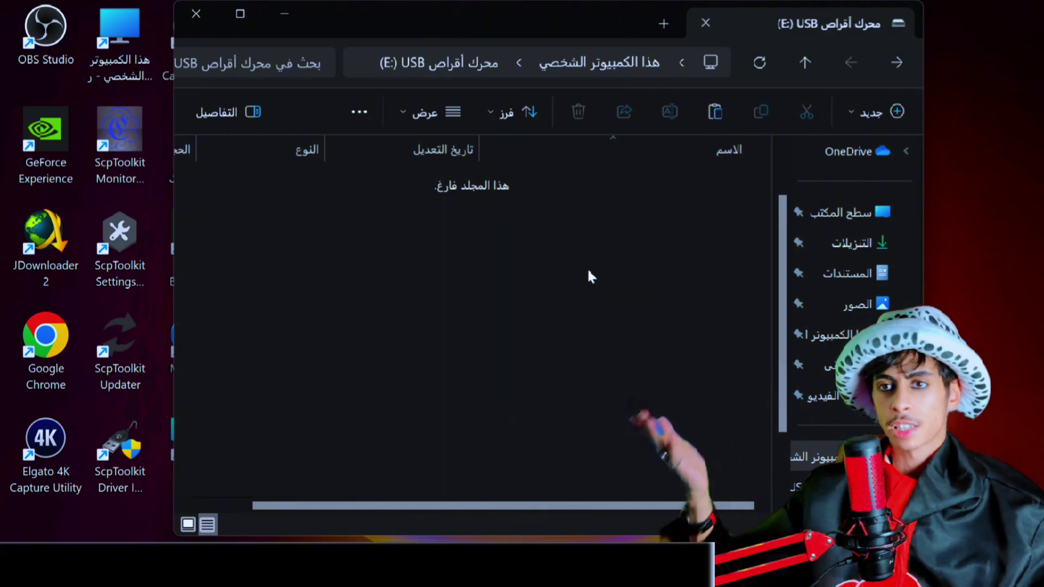
Review the file system options in the format settings of the USB drive (E:) without formatting it
left_click(898, 62)
right_click(628, 256)
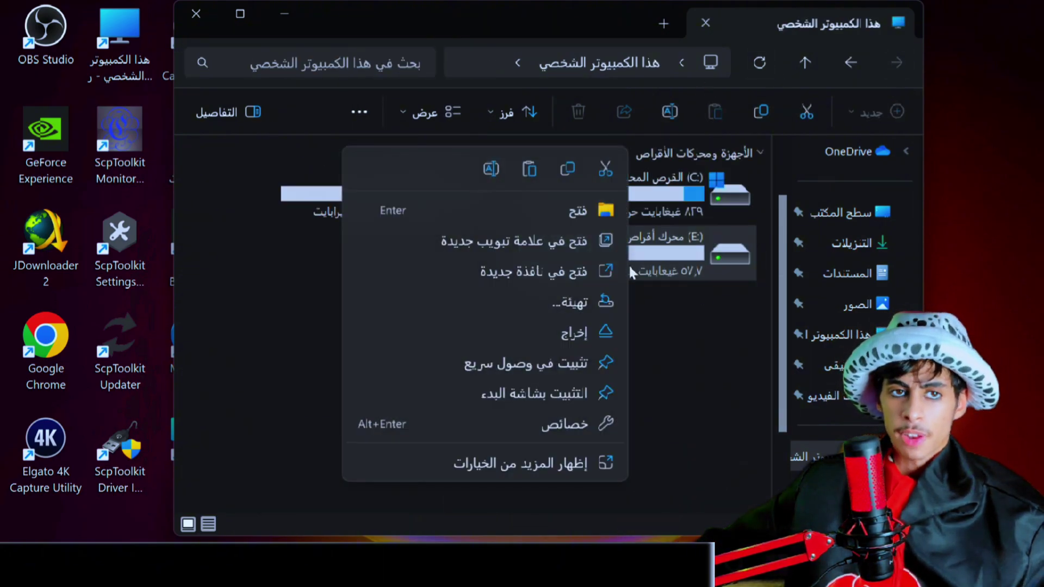
left_click(583, 306)
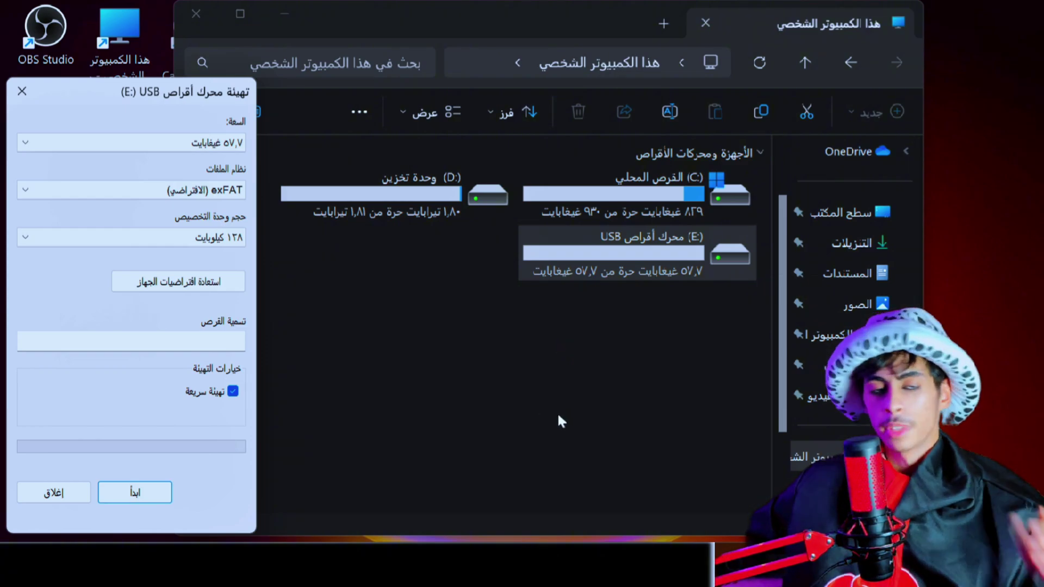
left_click(240, 195)
left_click(232, 194)
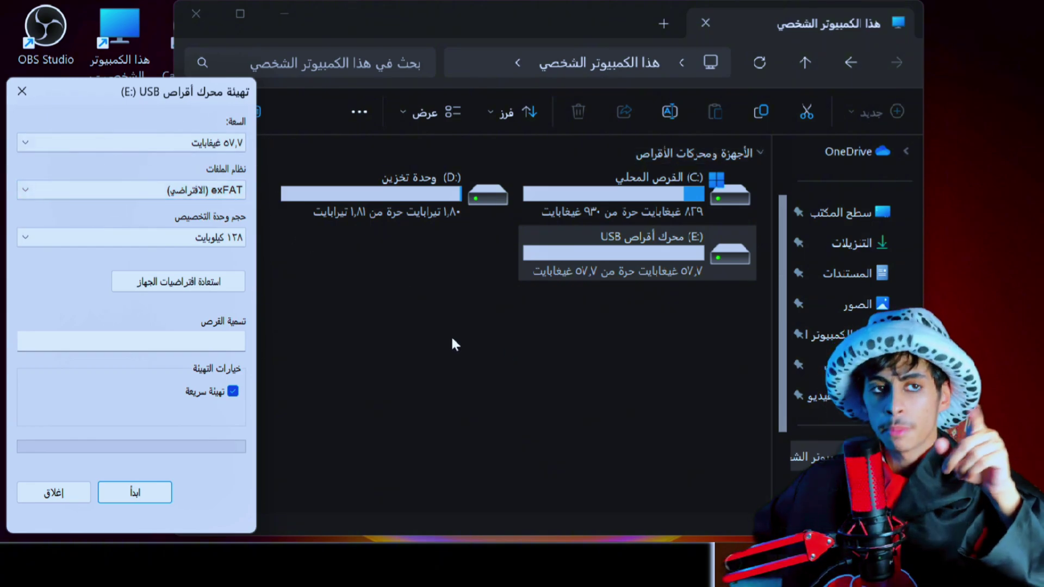
left_click(22, 91)
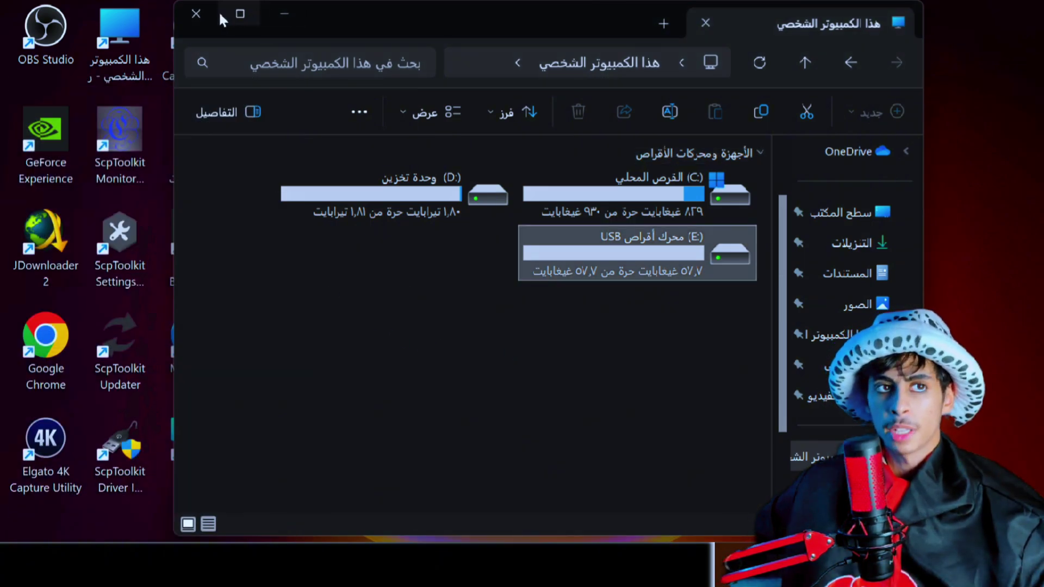
left_click(196, 14)
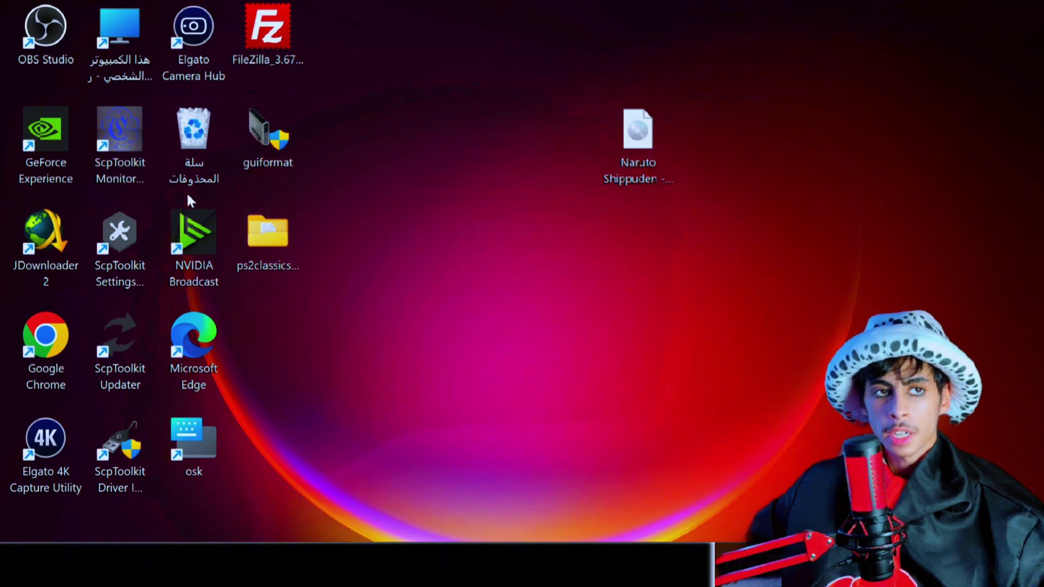
Quick-format the USB drive (E:) as exFAT with a 128 KB allocation unit size
double_click(119, 33)
right_click(625, 250)
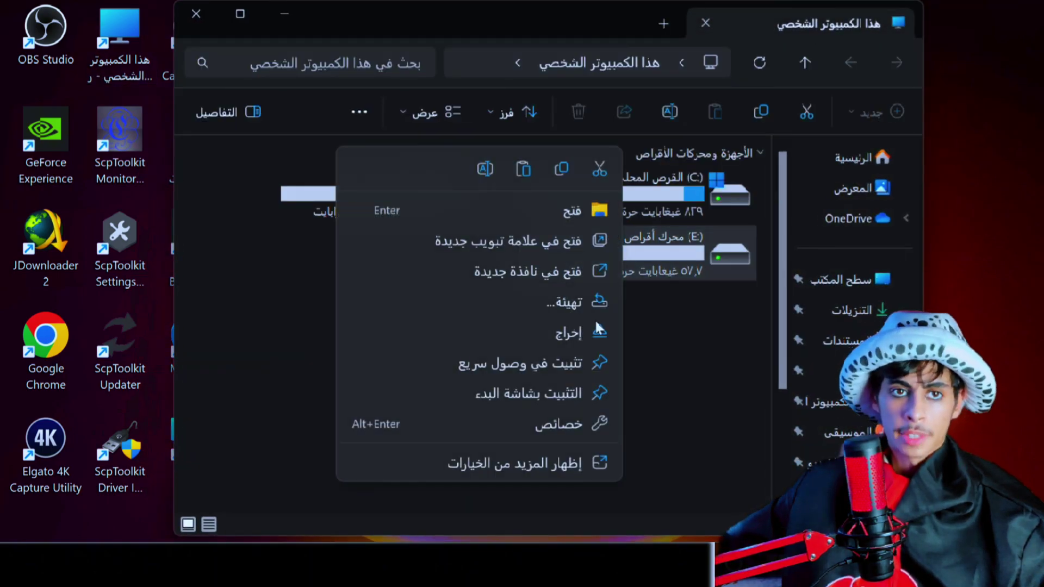
left_click(560, 303)
left_click(223, 192)
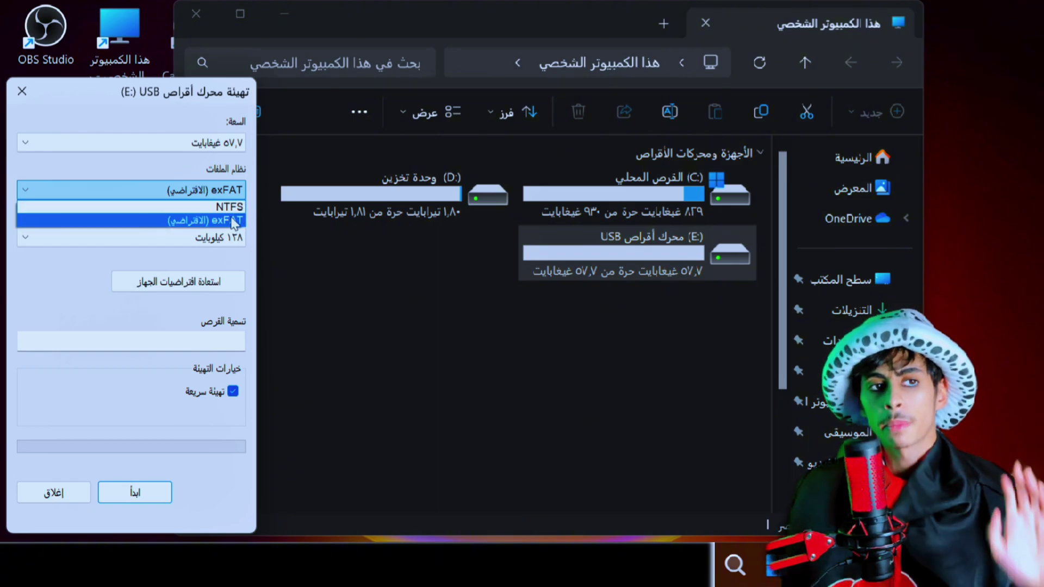
left_click(234, 220)
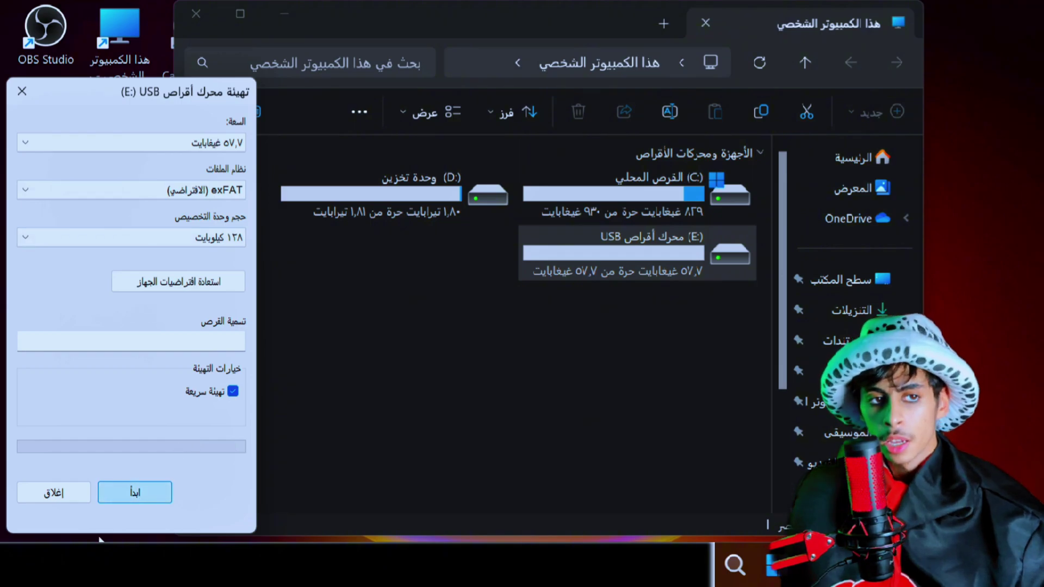
left_click(142, 497)
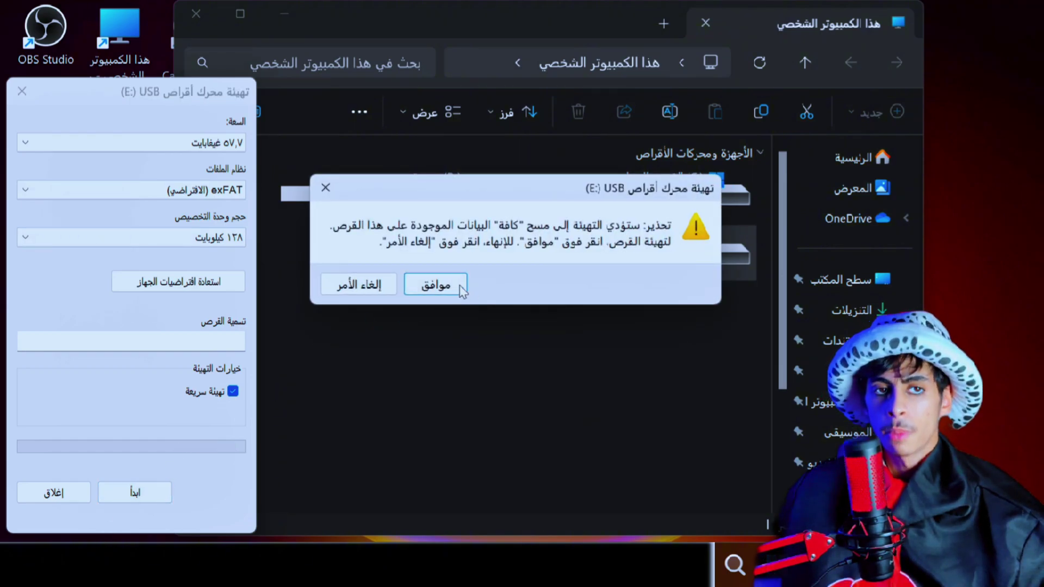
left_click(435, 287)
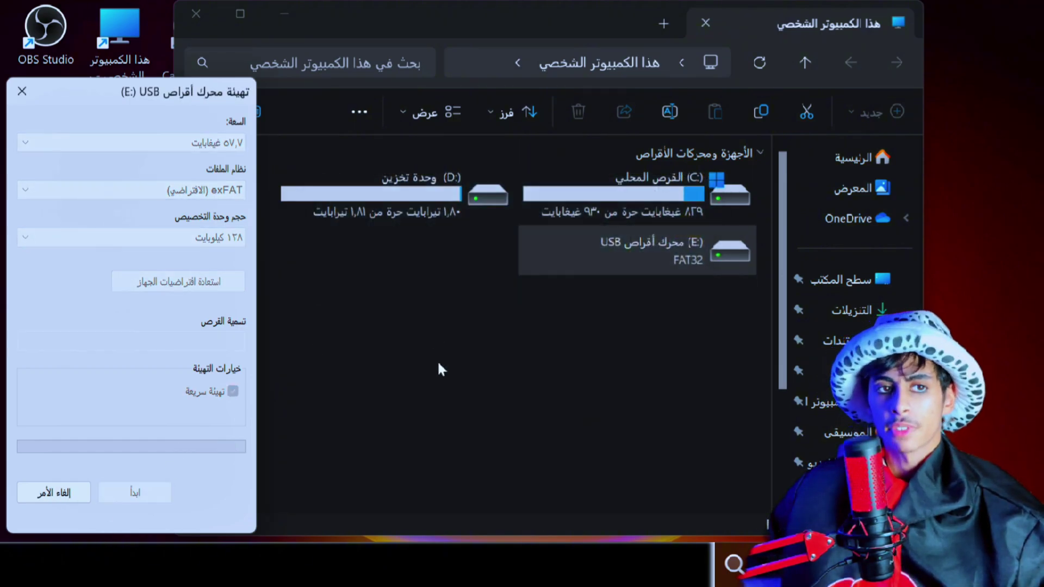
left_click(388, 281)
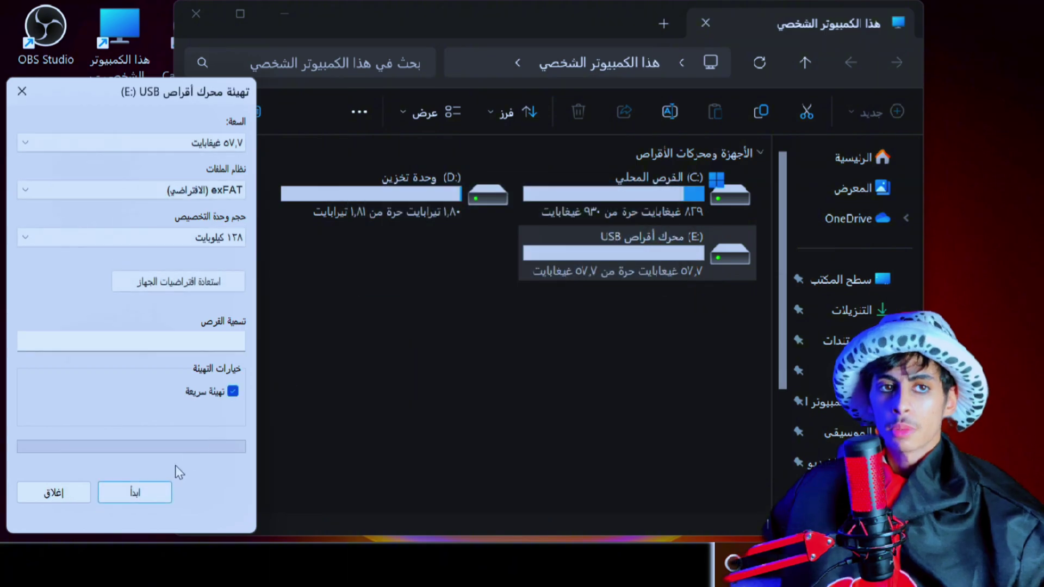
left_click(62, 484)
Check the file system listed in the properties of the USB drive (E:)
right_click(619, 251)
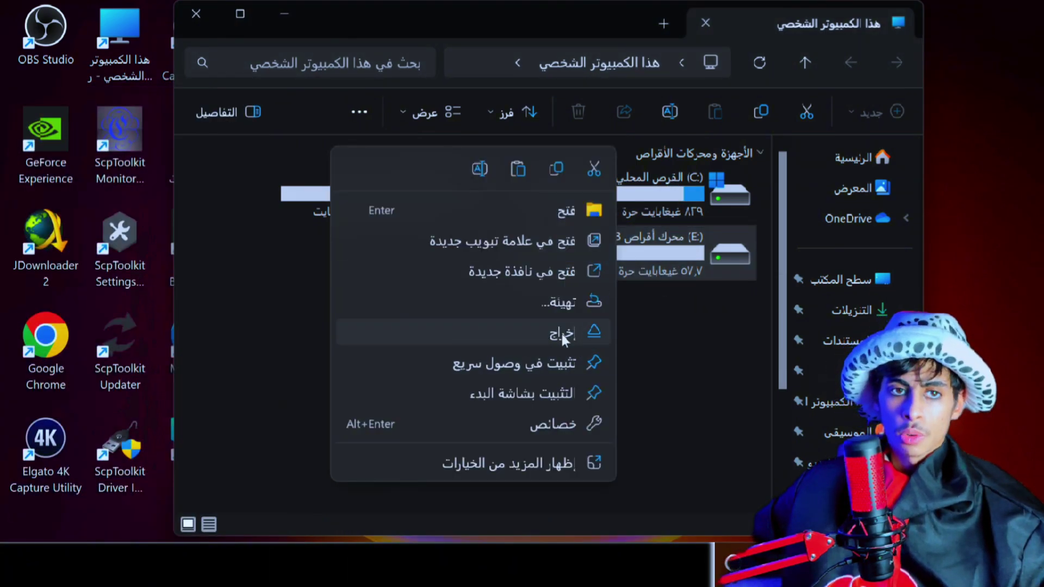
left_click(555, 422)
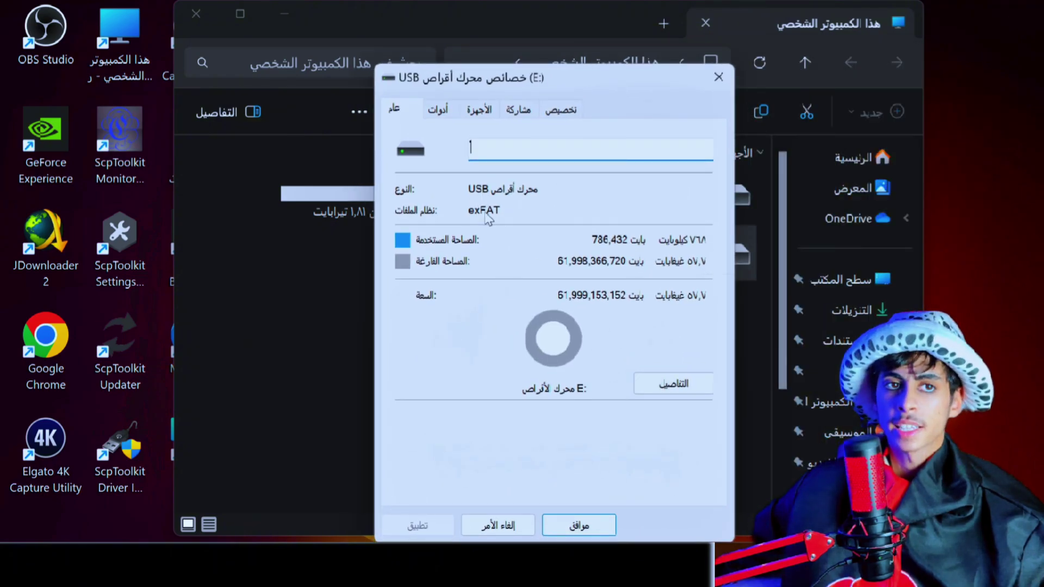
left_click(717, 77)
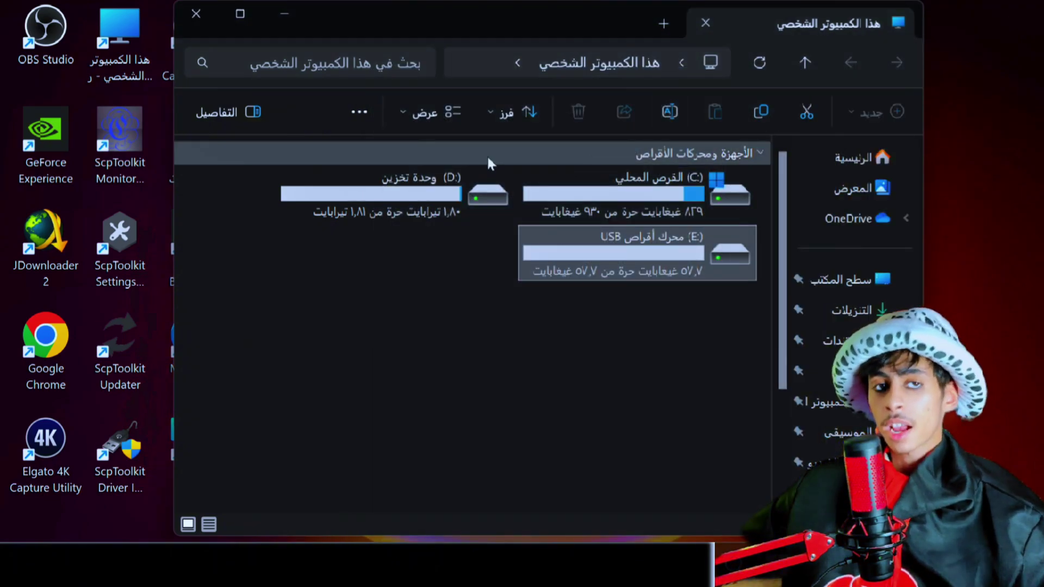
mouse_move(611, 276)
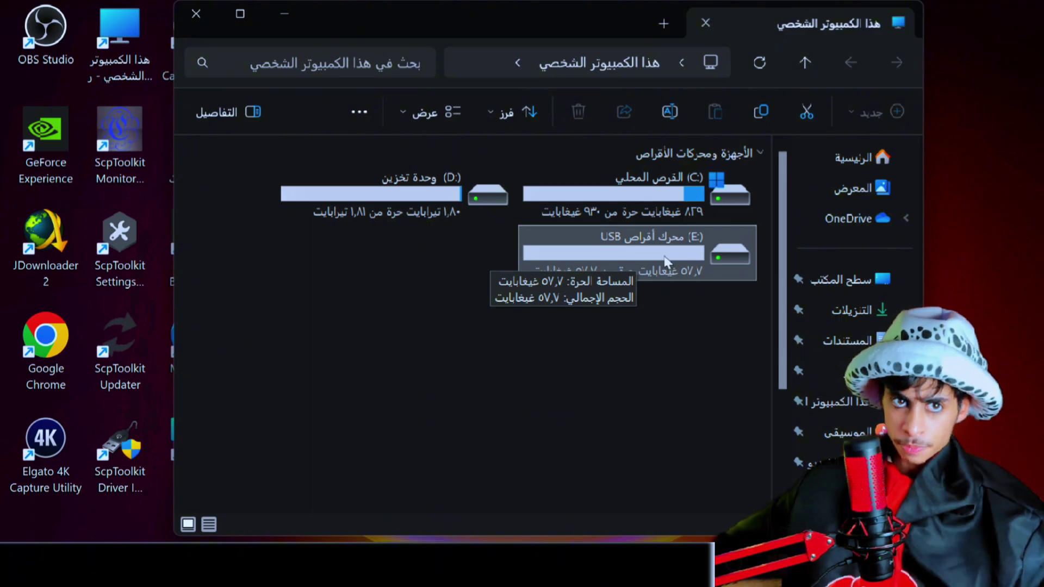
Review the file system selection in the format settings of the storage drive (D:) without formatting it
left_click(427, 197)
right_click(426, 197)
left_click(380, 344)
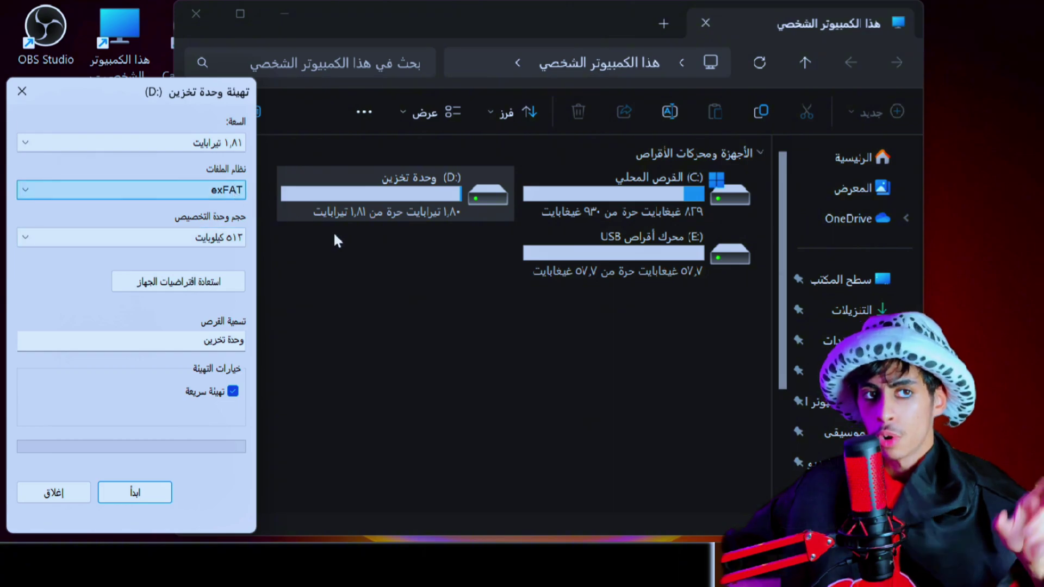
left_click(22, 91)
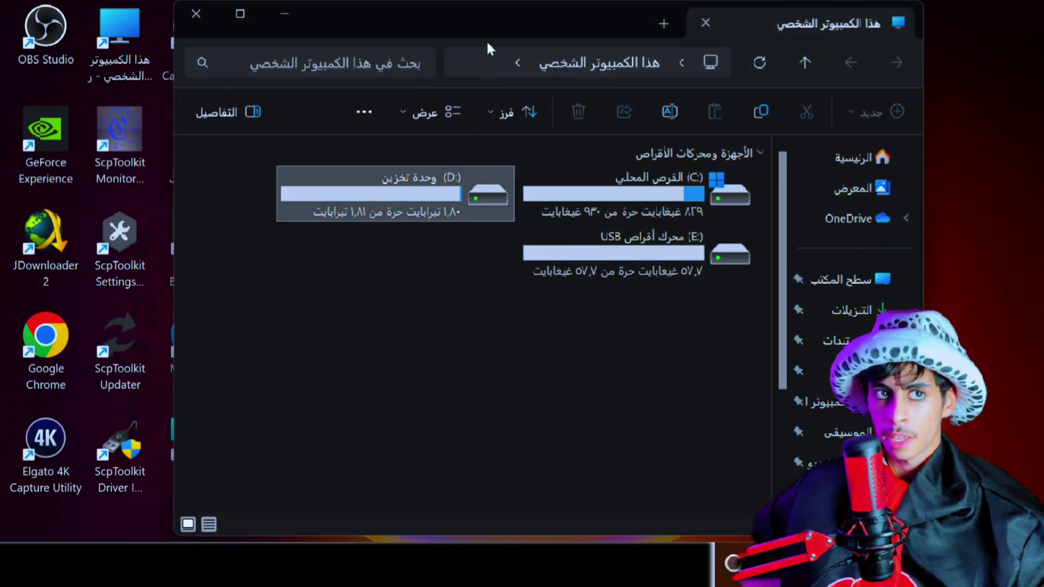
Copy the Naruto Shippuden - Ultimate Ninja Storm 2 disc image on the desktop and open the storage drive (D:)
left_click_drag(488, 49, 226, 42)
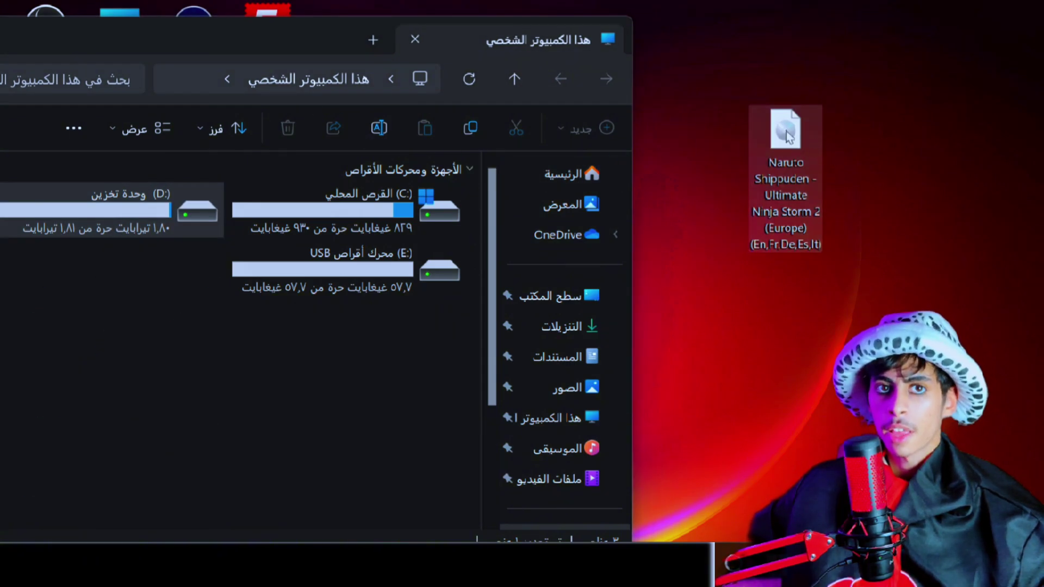
right_click(774, 136)
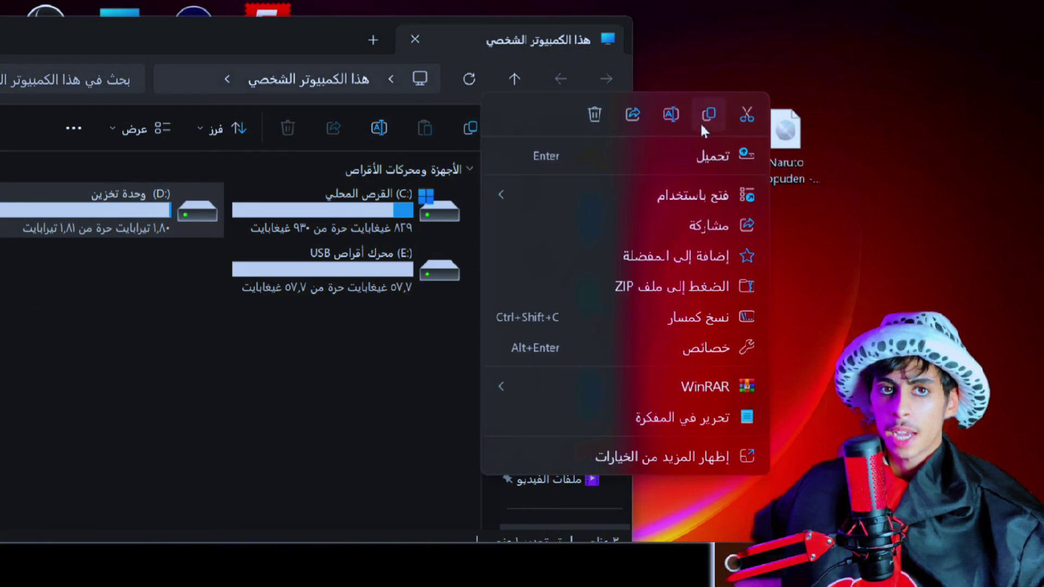
left_click(701, 114)
double_click(118, 201)
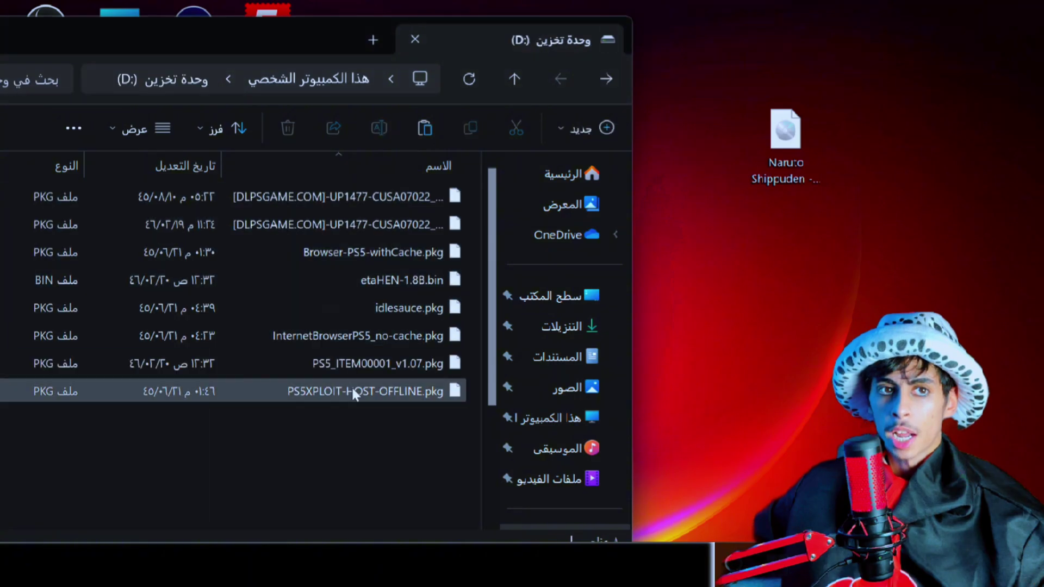
Select all the files on the storage drive (D:), from the [DLPSGAME.COM] packages through PS5XPLOIT-HOST-OFFLINE.pkg
left_click_drag(412, 404, 341, 187)
right_click(341, 187)
left_click(169, 197)
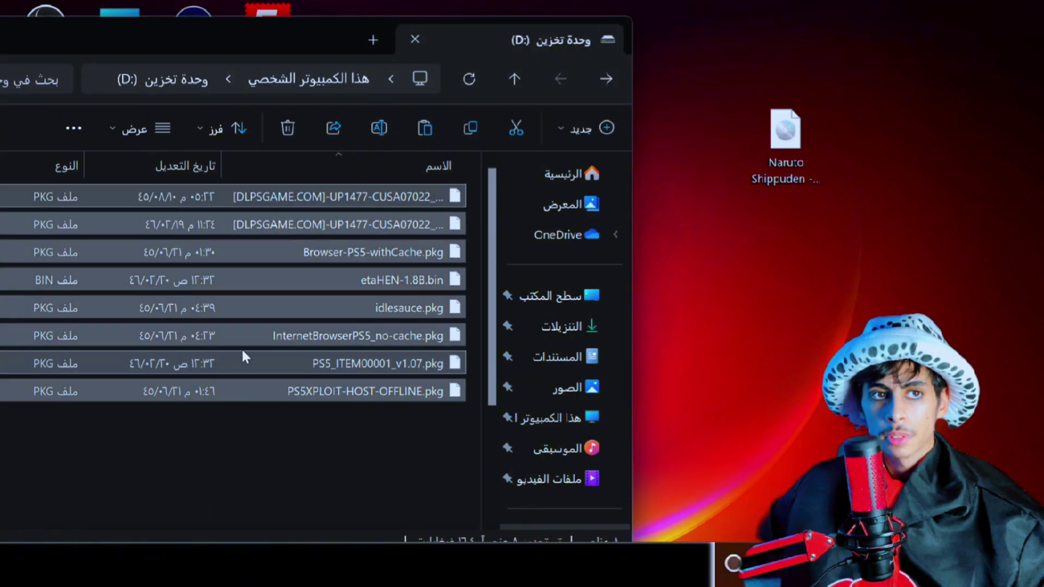
right_click(364, 361)
left_click(341, 369)
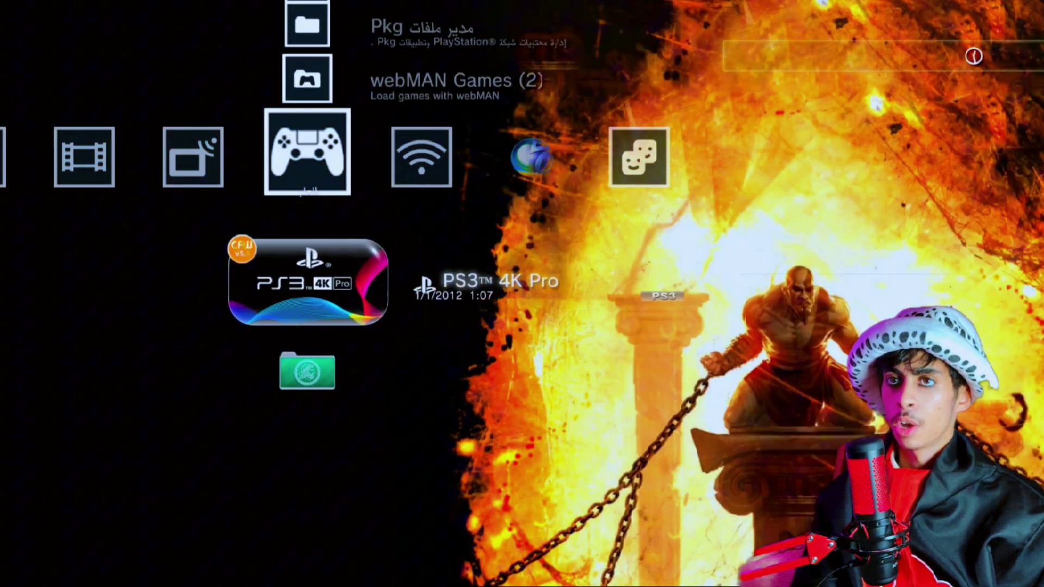
Switch to the PS3 home menu, open the غير معروف folder under the games category and go to File Manager v1.42
key("Down")
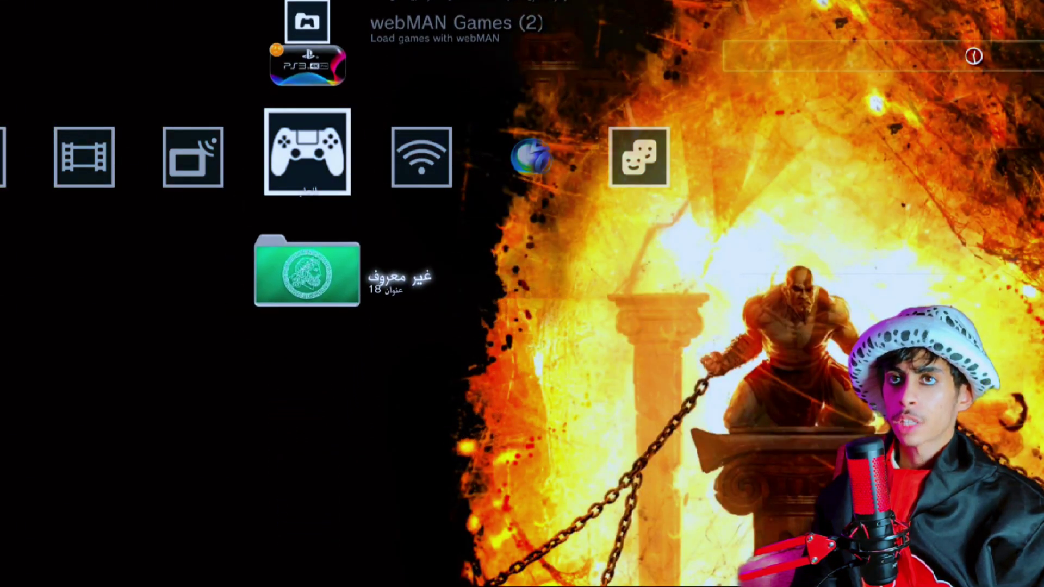
key("Return")
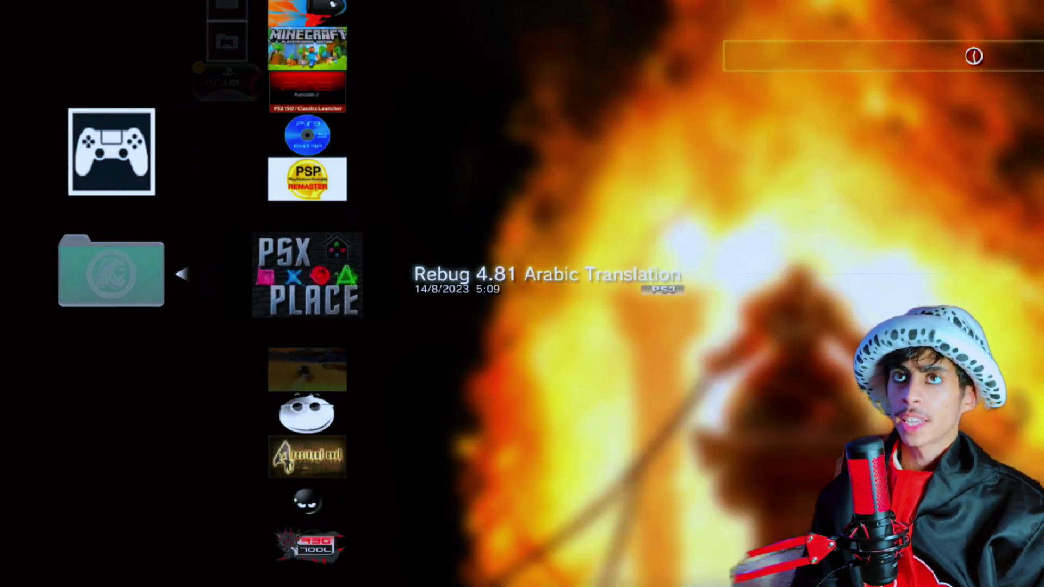
key("Up")
key("Up")
key("Up")
key("Up")
key("Up")
key("Up")
key("Up")
key("Up")
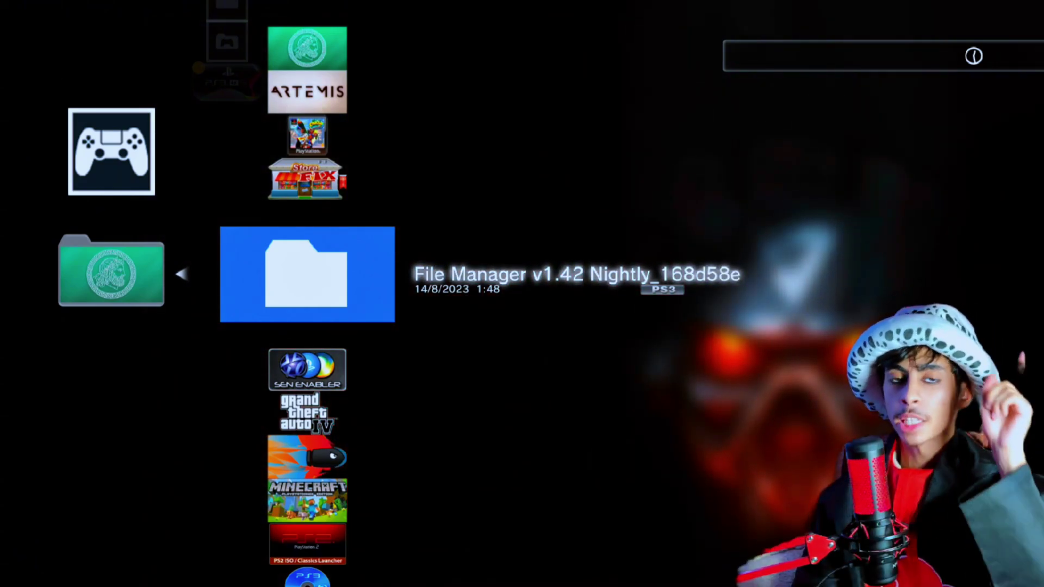
Look through the installed games and homebrew apps in the غير معروف folder on the PS3
key("Down")
key("Down")
key("Down")
key("Down")
key("Down")
key("Down")
key("Down")
key("Down")
key("Down")
key("Down")
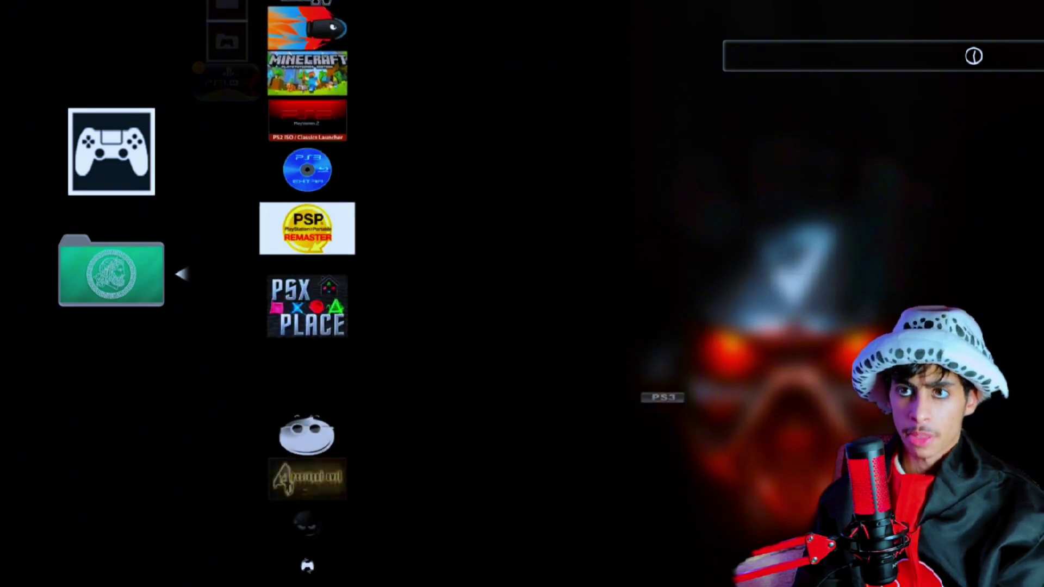
key("Up")
key("Up")
key("Up")
key("Up")
key("Up")
key("Up")
key("Up")
key("Up")
key("Up")
key("Up")
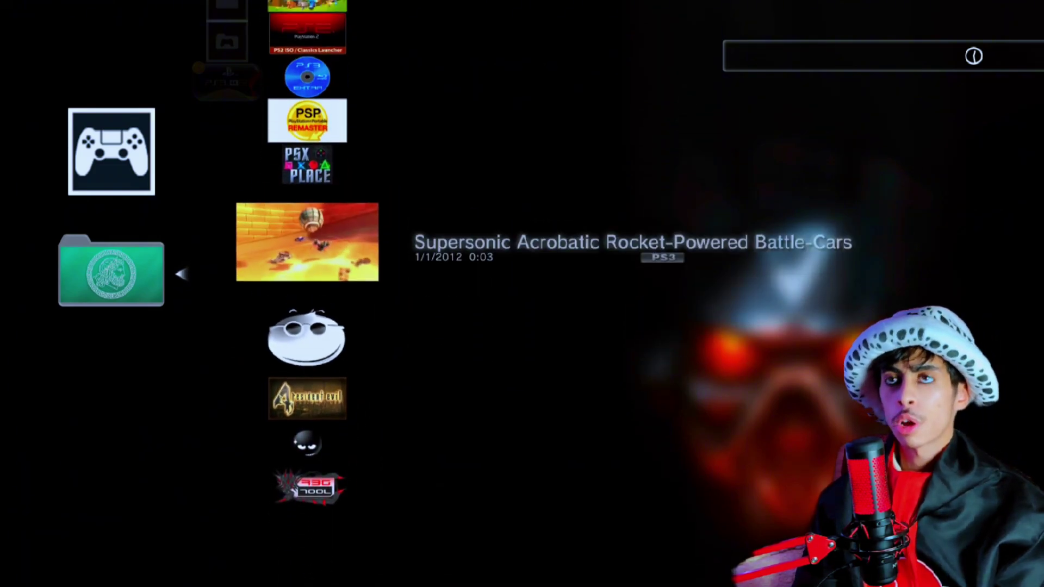